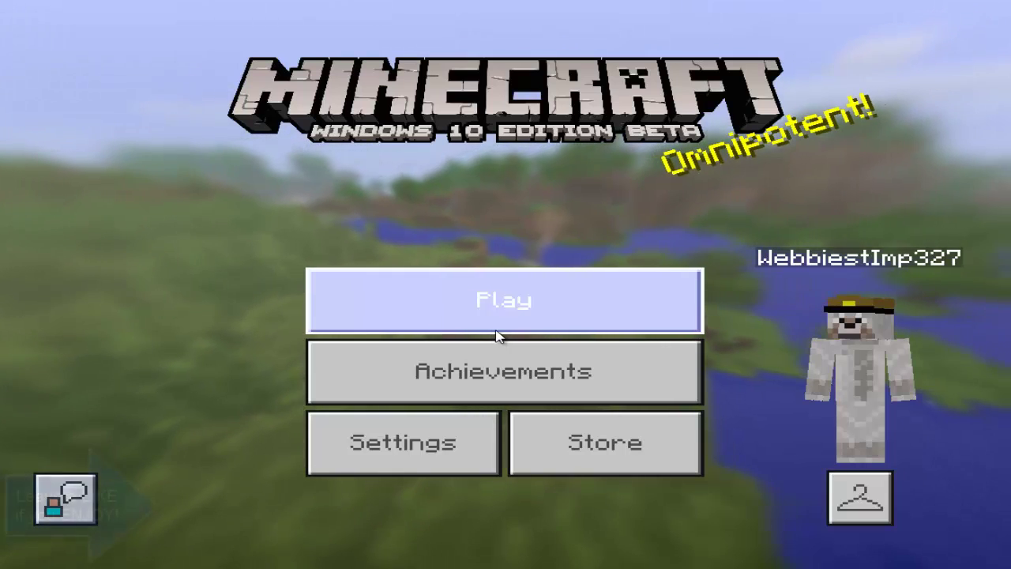
Step: Scroll through Global Resources to confirm the Custom pack sits under Active Packs, then exit Settings
click(446, 427)
click(293, 473)
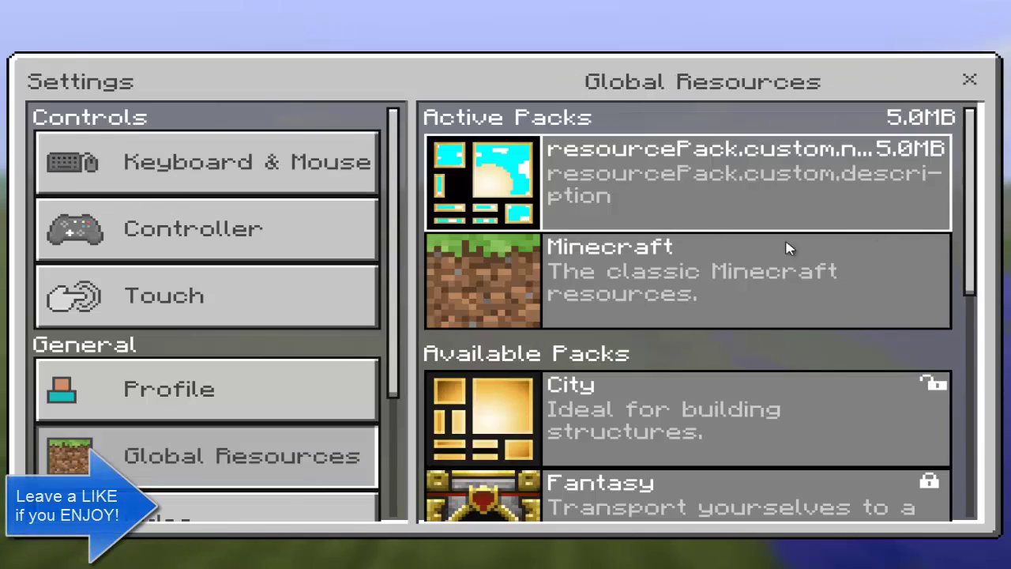
scroll(711, 189, down, 2)
scroll(671, 174, up, 2)
scroll(685, 142, down, 3)
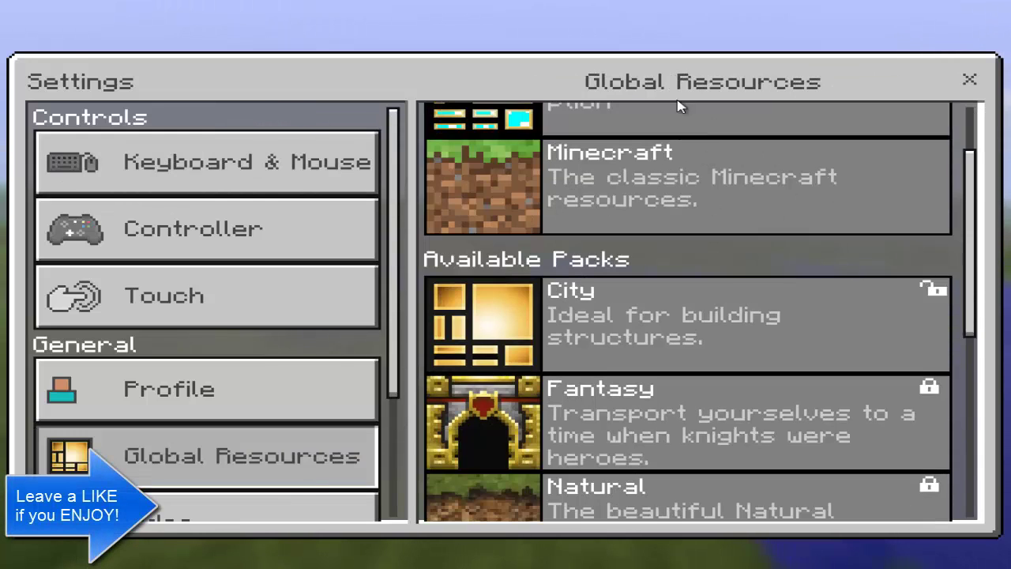
scroll(660, 182, up, 2)
scroll(655, 186, up, 1)
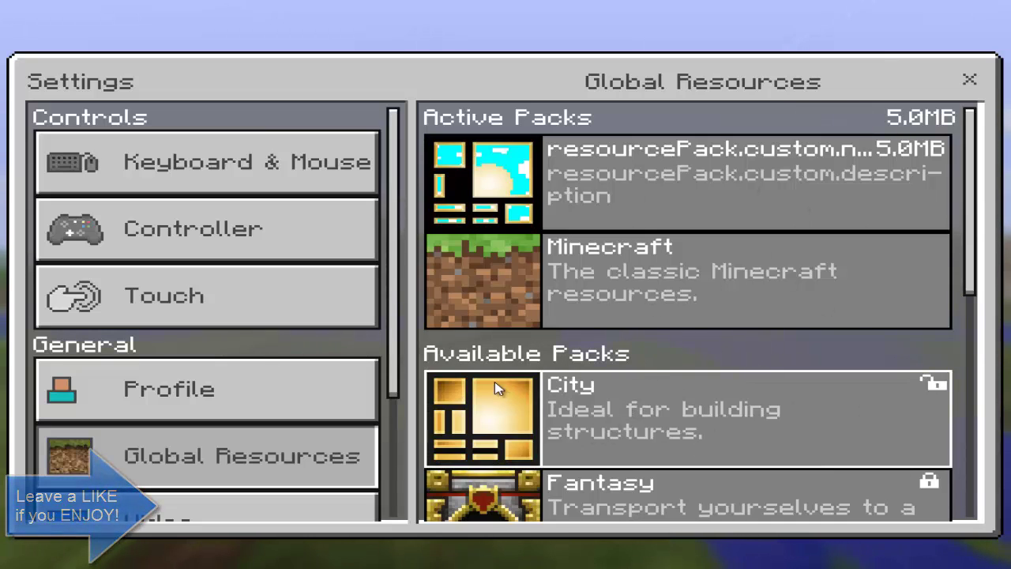
click(969, 80)
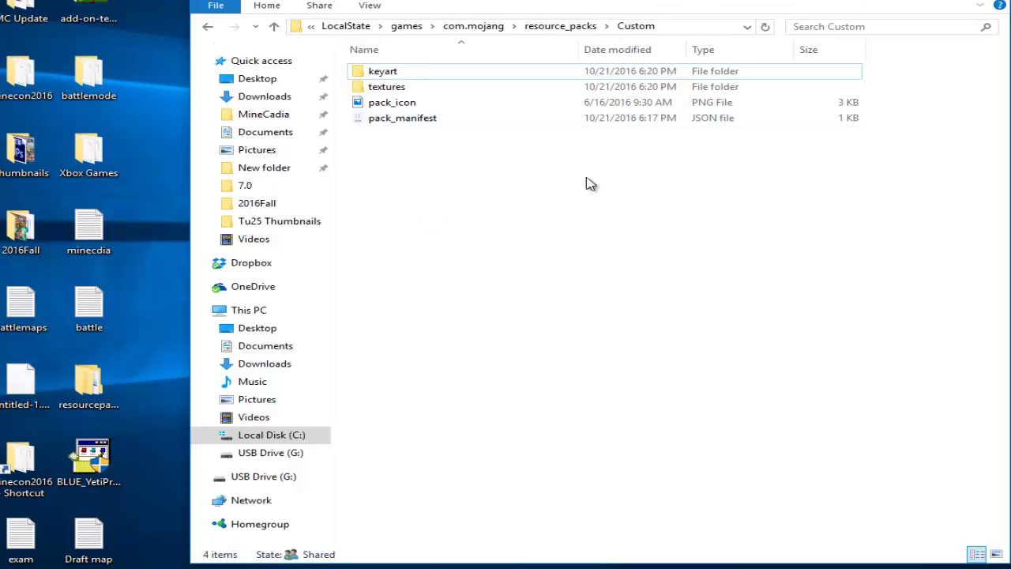
Step: Look over the Custom pack's four items, open textures and its entity subfolder, then return to textures
drag(548, 167, 543, 69)
click(559, 175)
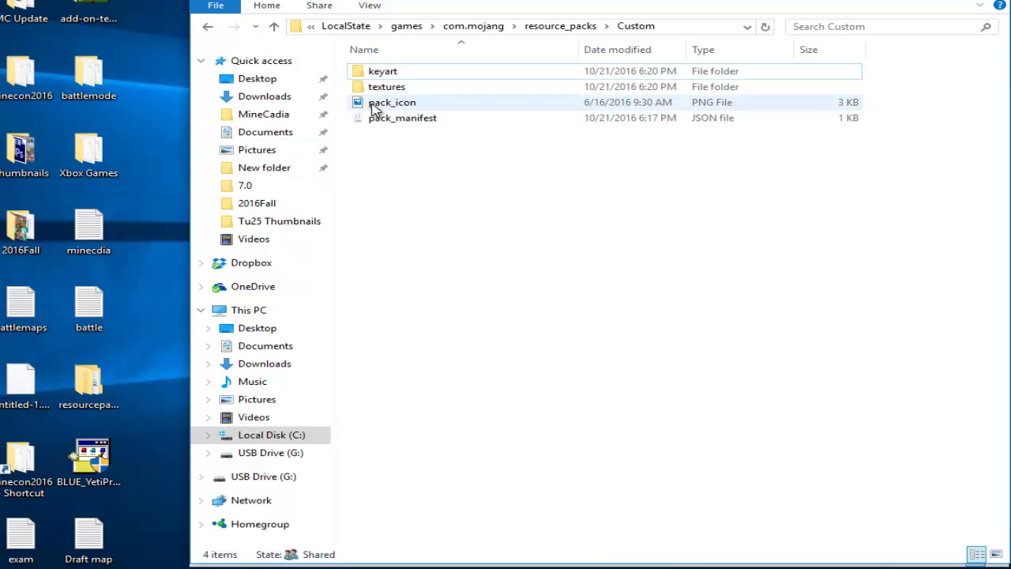
double_click(410, 88)
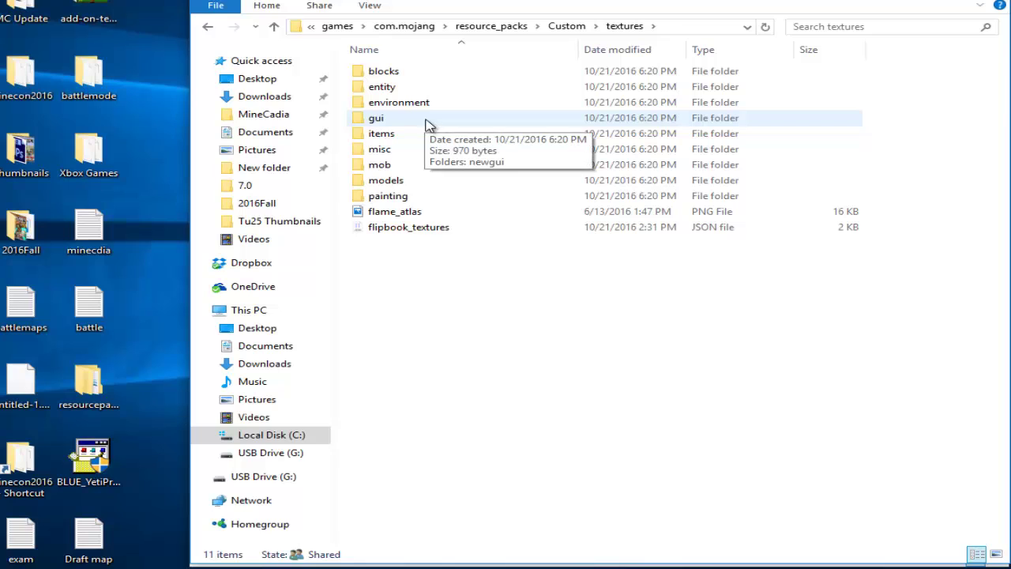
click(408, 92)
double_click(408, 93)
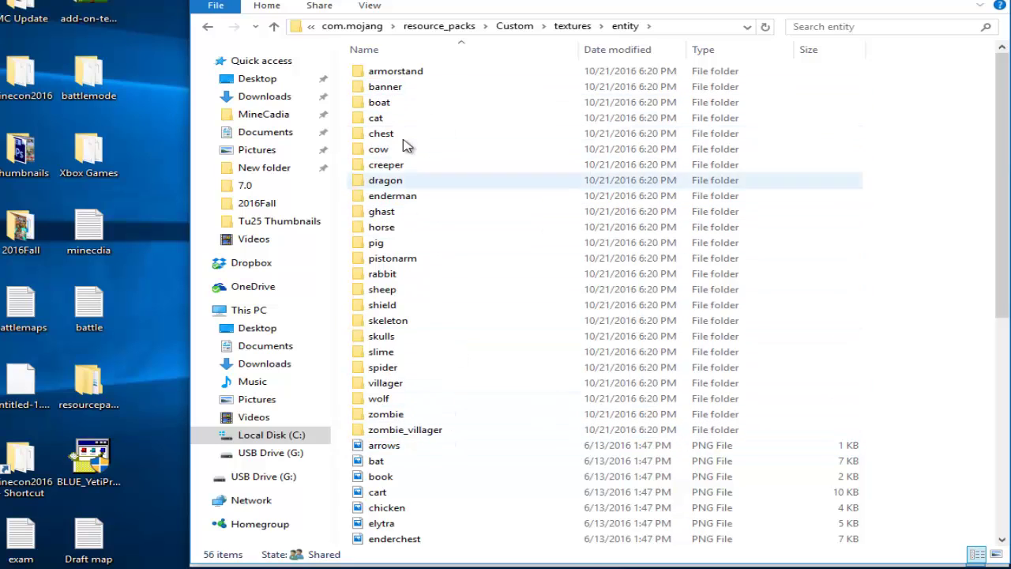
click(573, 26)
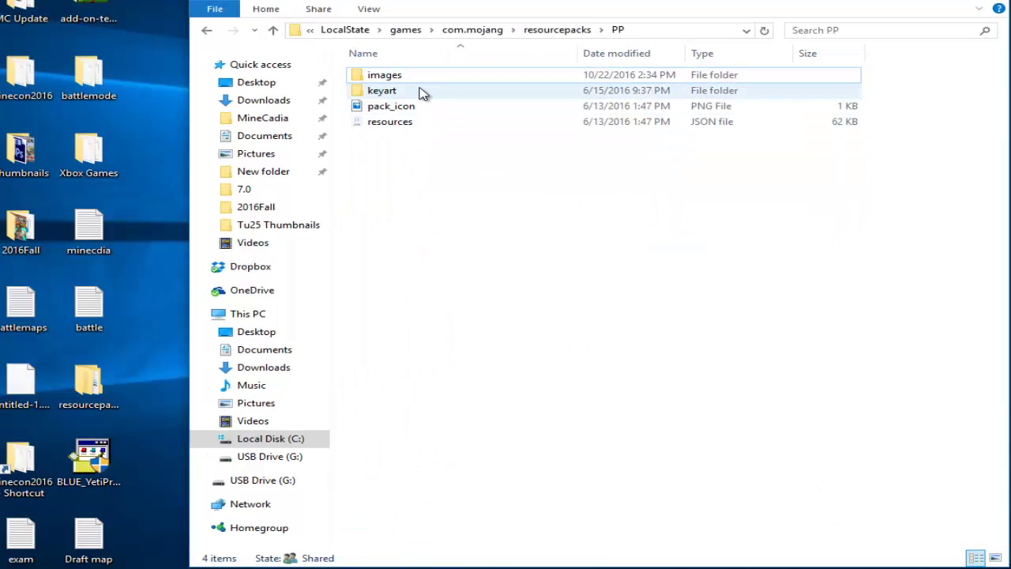
Step: Open the PP pack's images folder and its entity subfolder, and inspect its three items
double_click(421, 87)
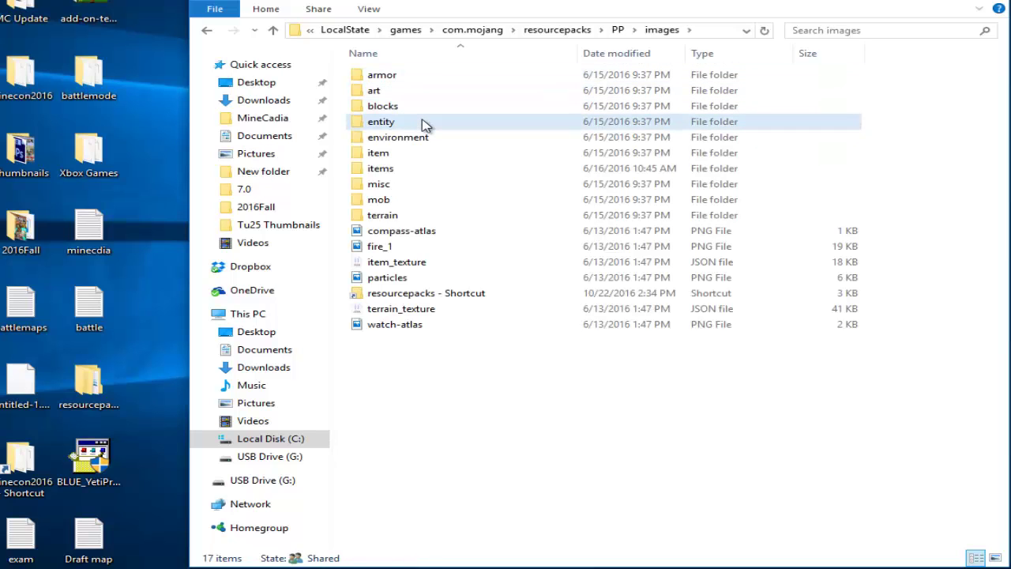
double_click(425, 124)
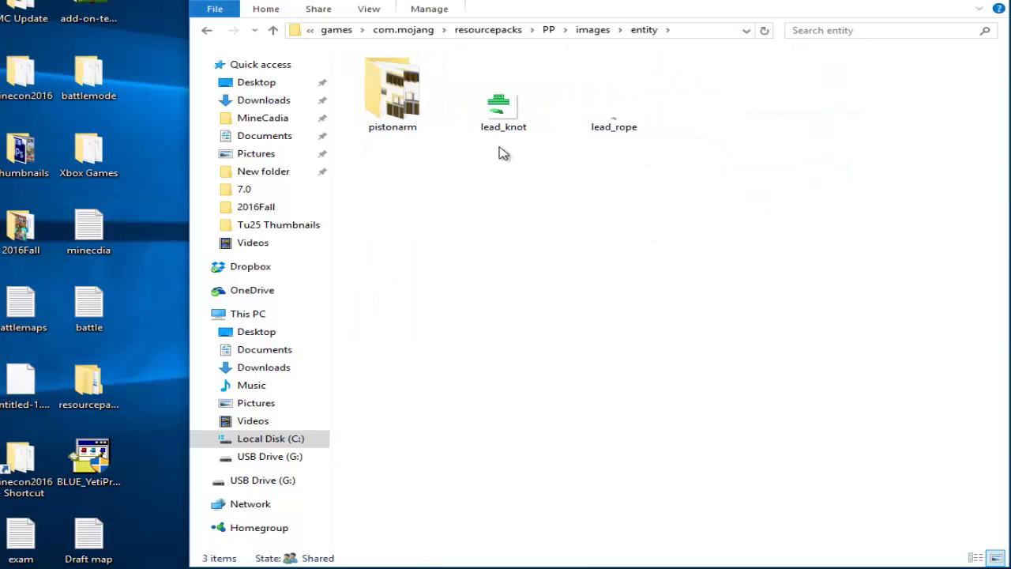
key(ctrl+a)
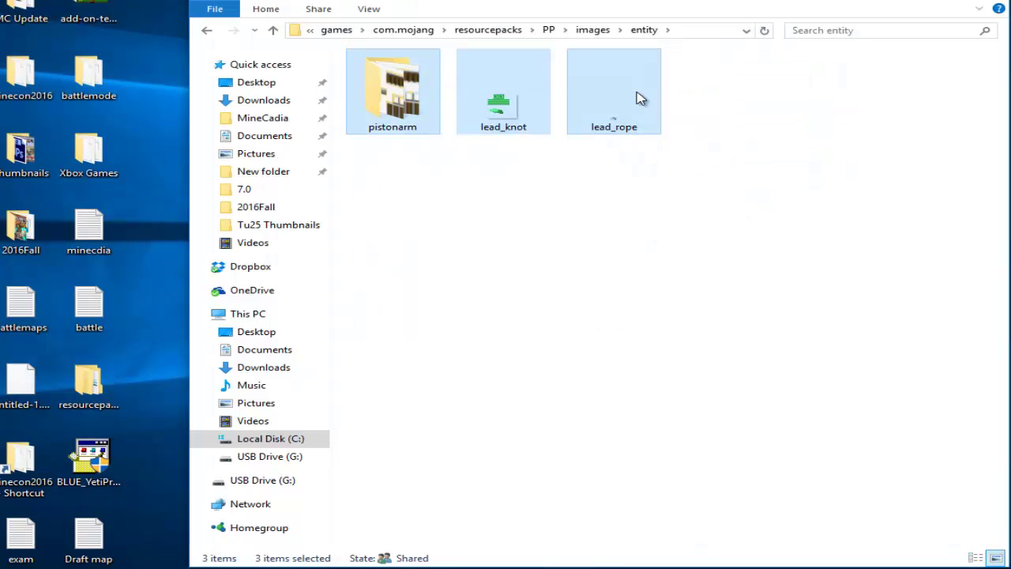
click(734, 185)
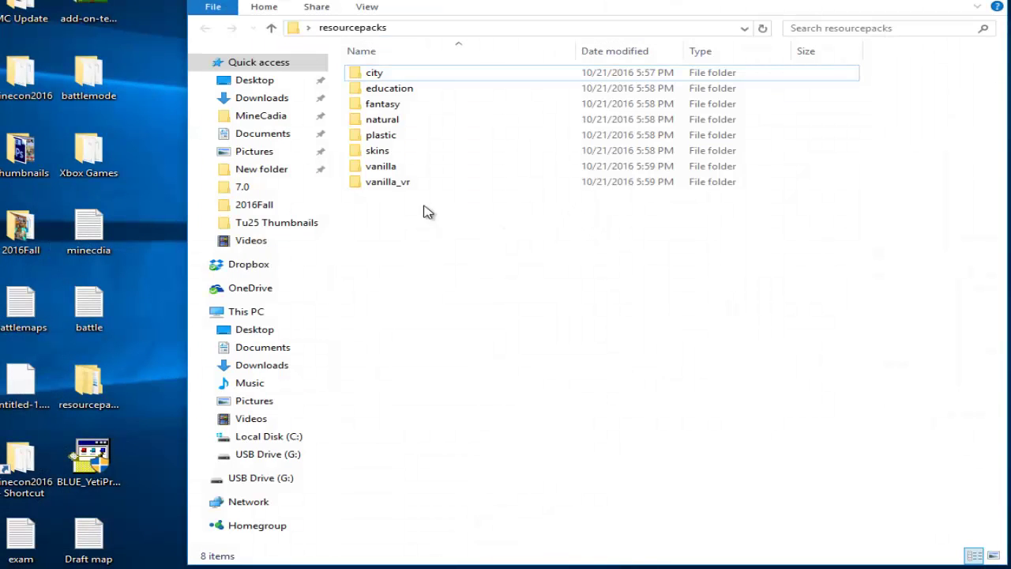
Step: Peek into the vanilla pack's server folder, then return to resourcepacks
drag(451, 245, 508, 76)
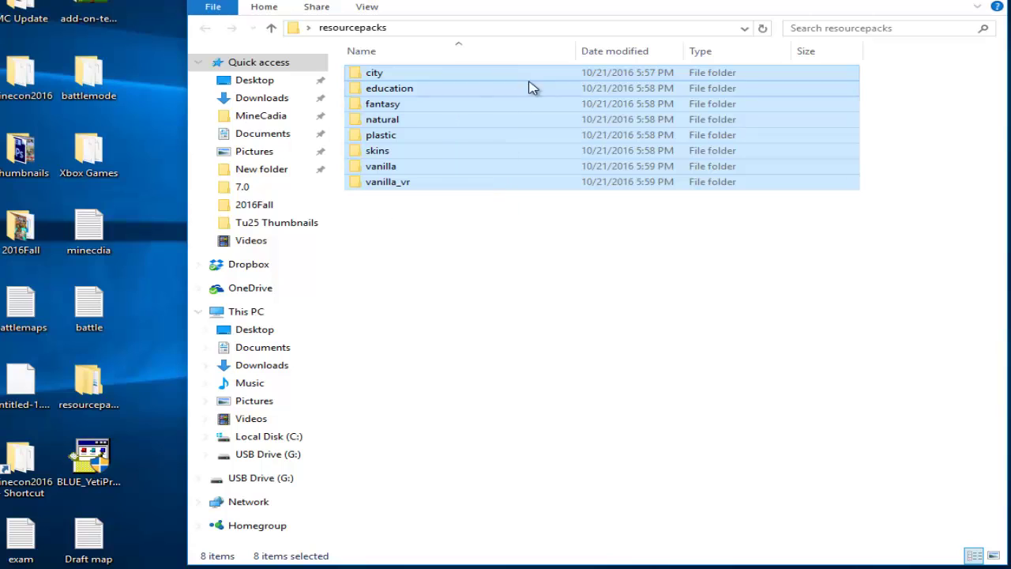
double_click(517, 166)
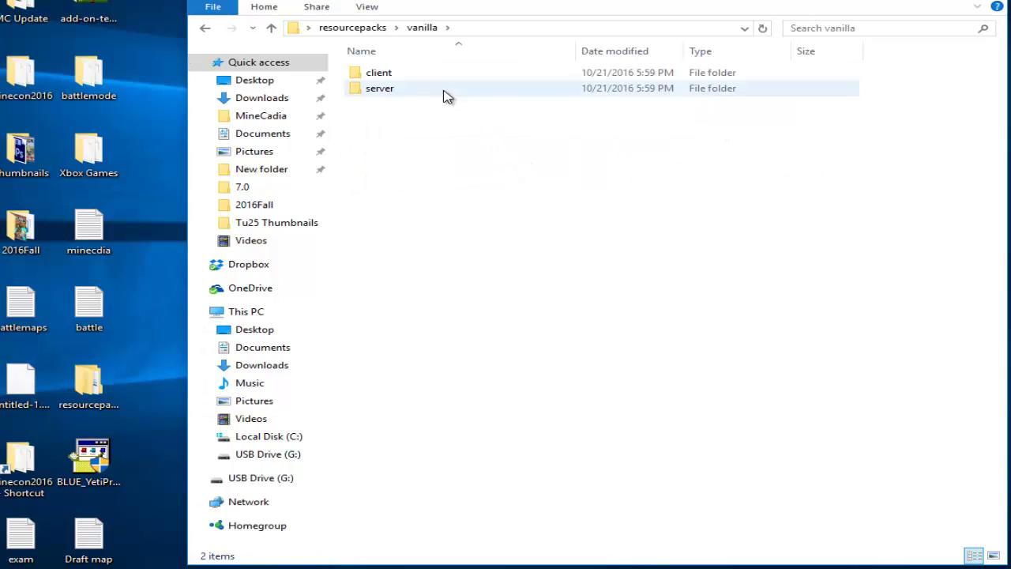
double_click(445, 94)
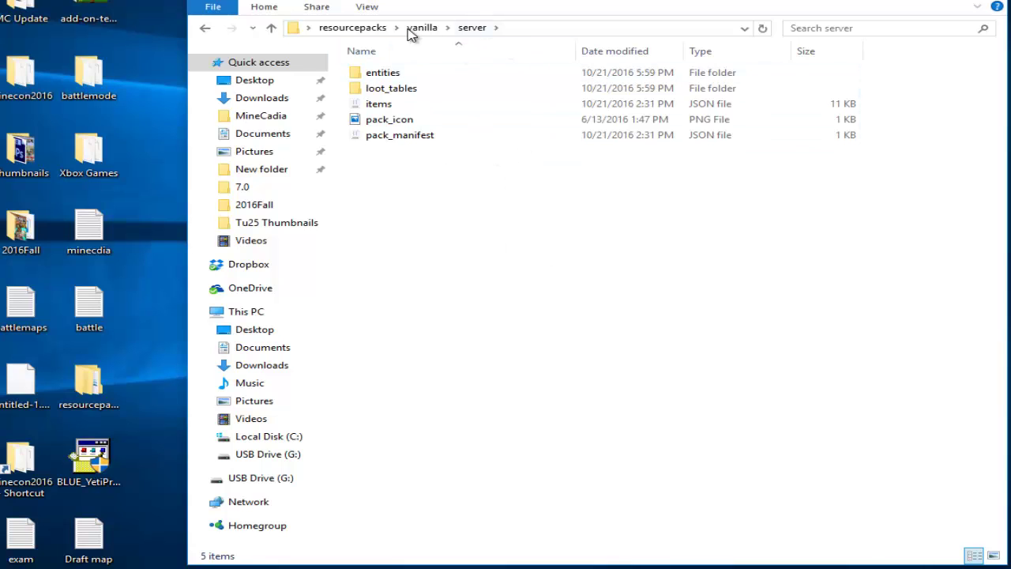
click(361, 28)
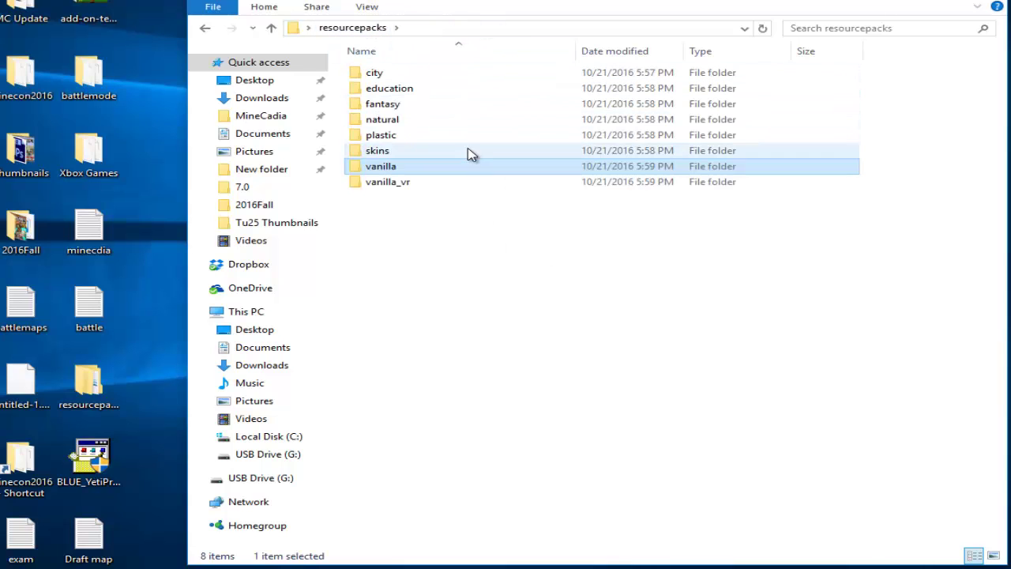
Step: Browse the city pack's textures, including the gui (newgui) and mob (enderdragon, shulker, wither) folders
double_click(424, 77)
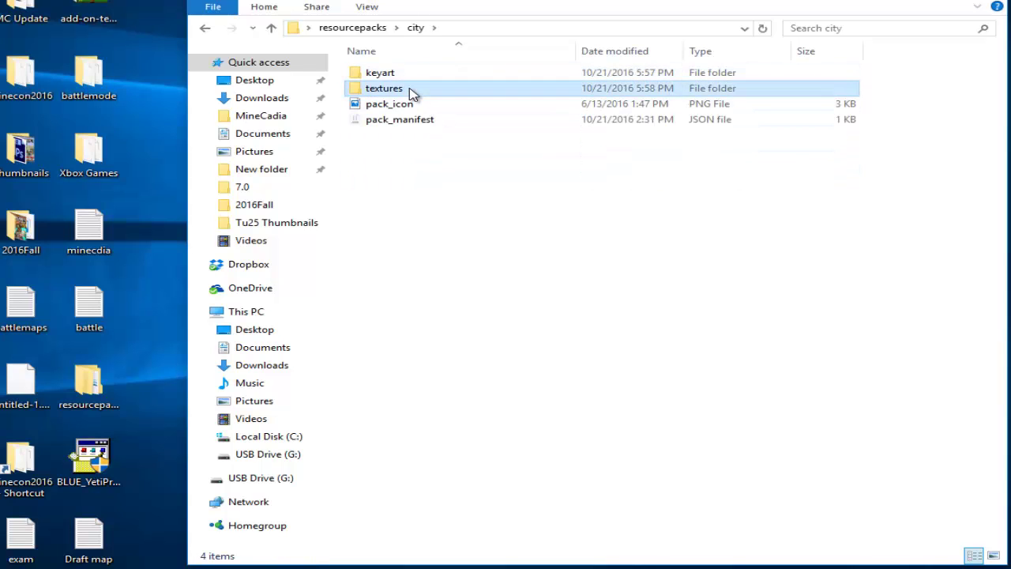
double_click(413, 90)
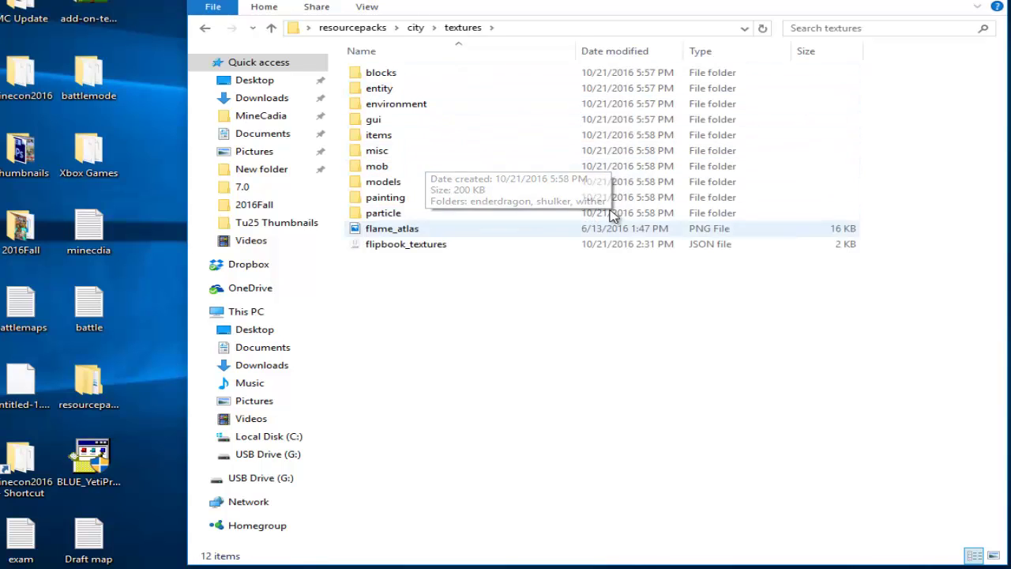
drag(587, 318, 573, 83)
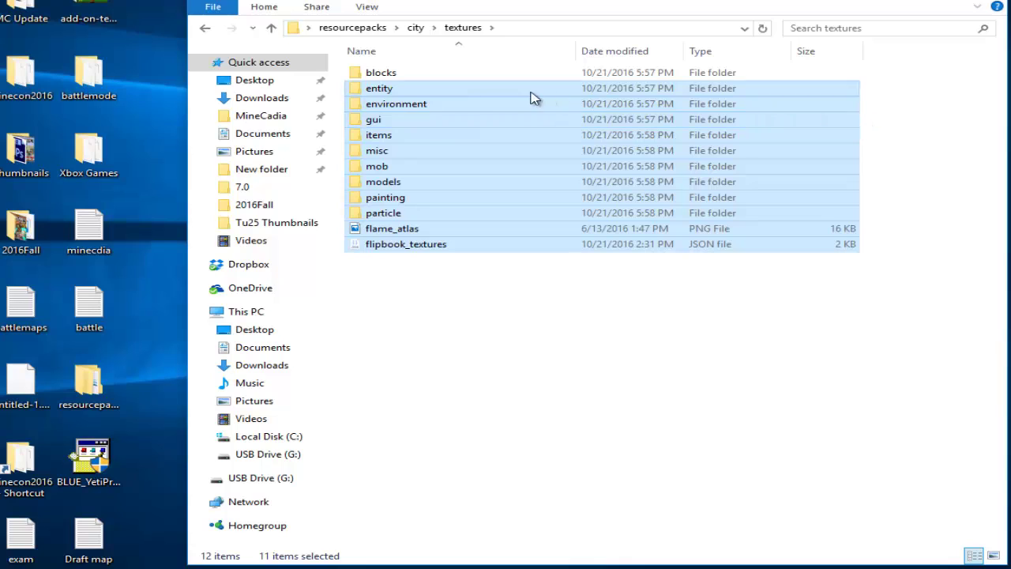
double_click(458, 122)
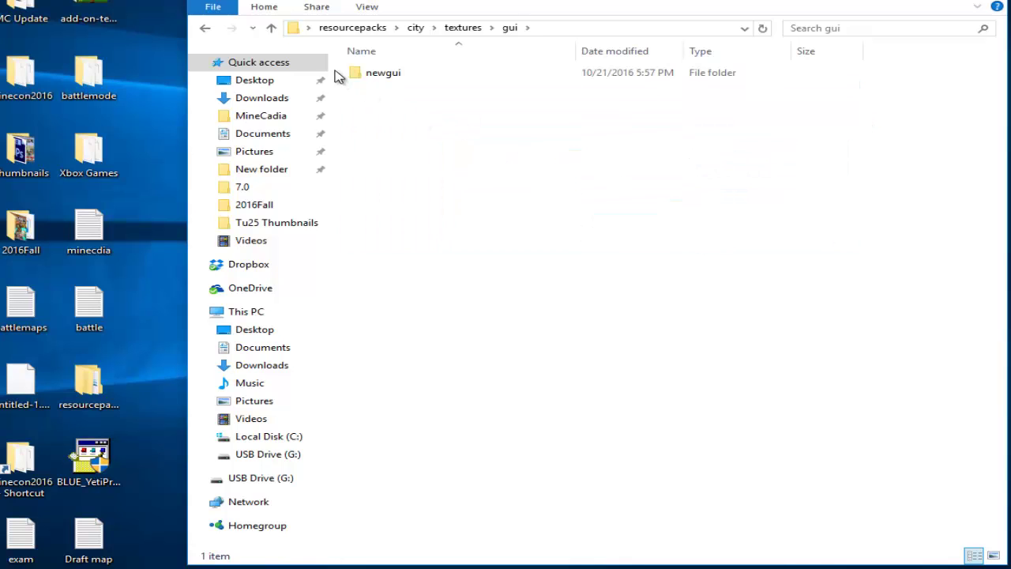
drag(371, 72, 454, 111)
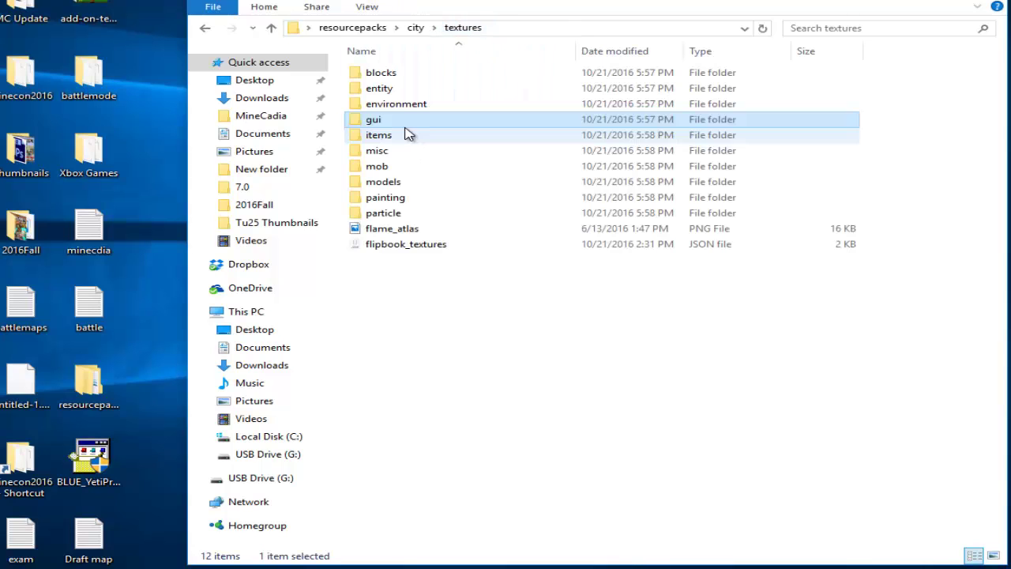
double_click(409, 163)
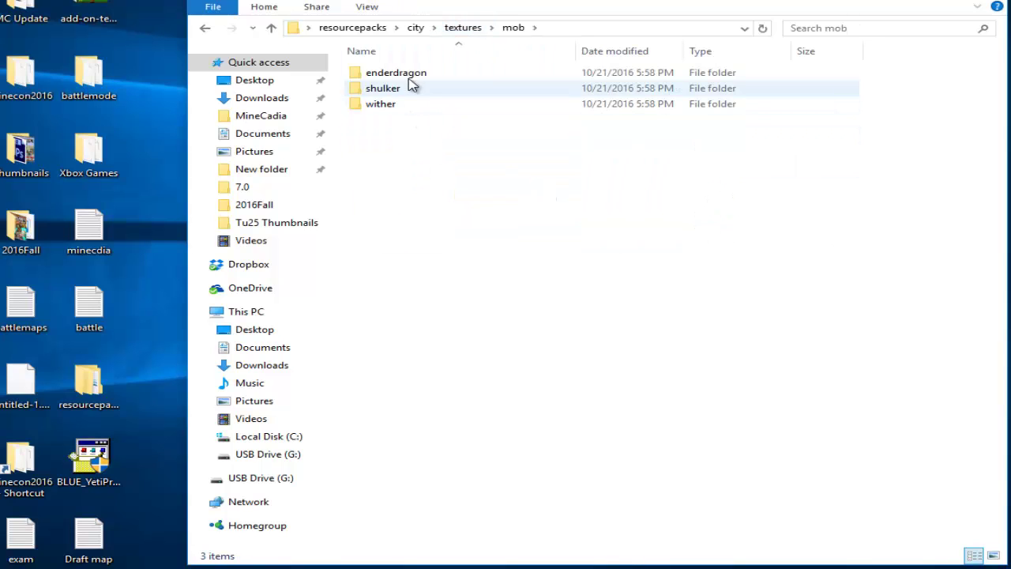
drag(437, 149, 429, 80)
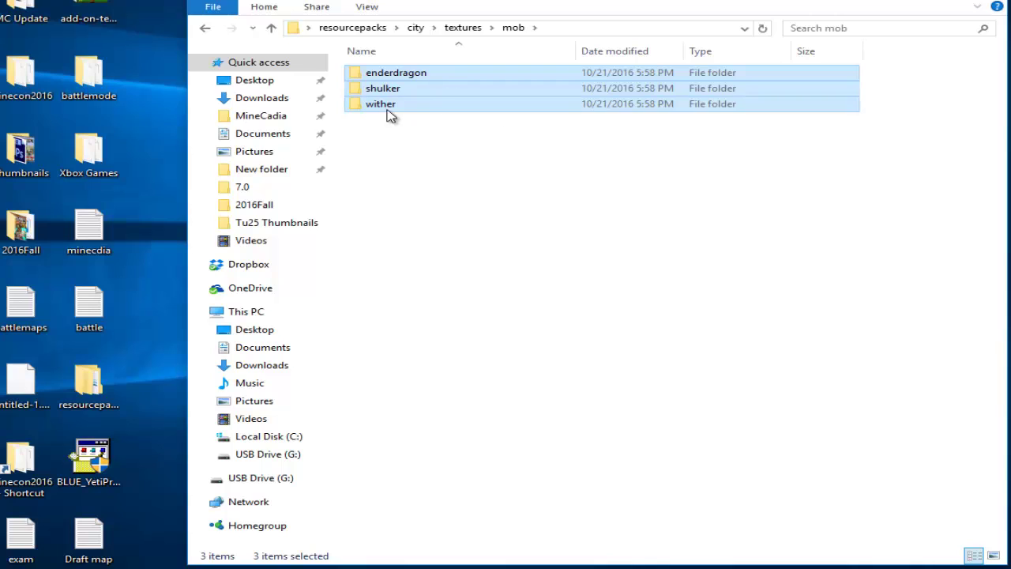
click(476, 32)
Step: Check the painting and entity/boat texture folders, then open the city pack's pack_manifest.json
double_click(444, 201)
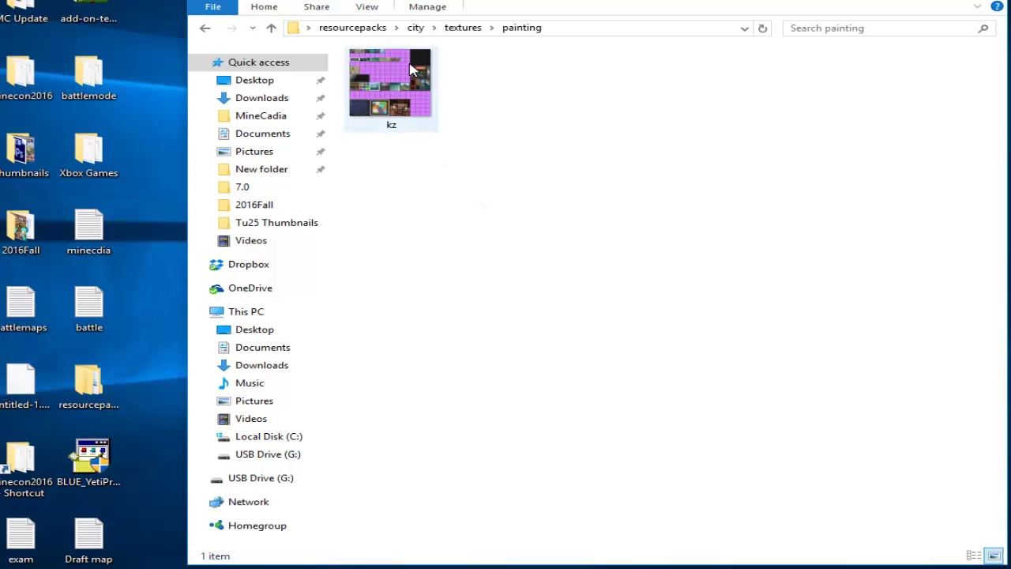
click(463, 30)
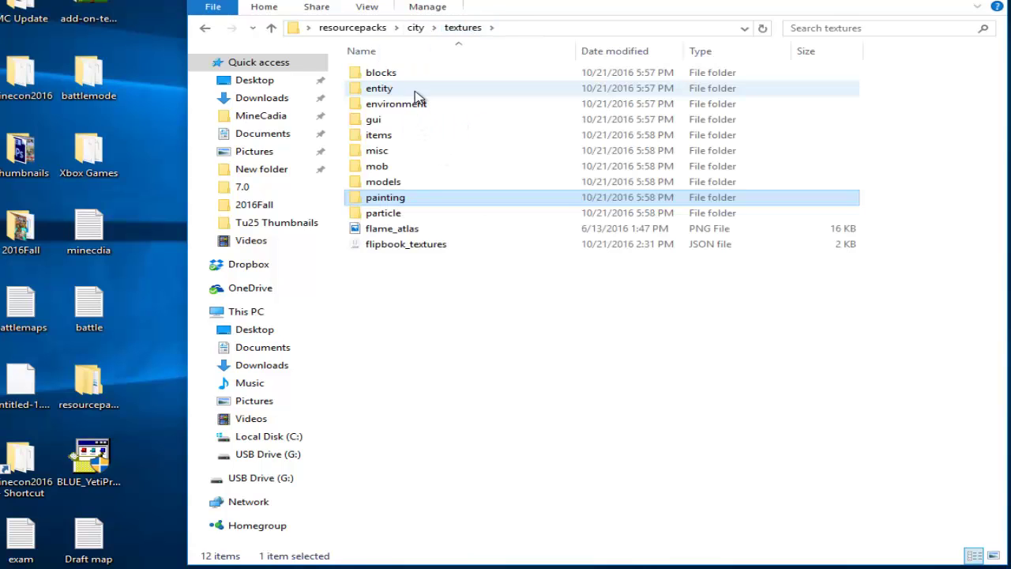
double_click(419, 91)
double_click(463, 103)
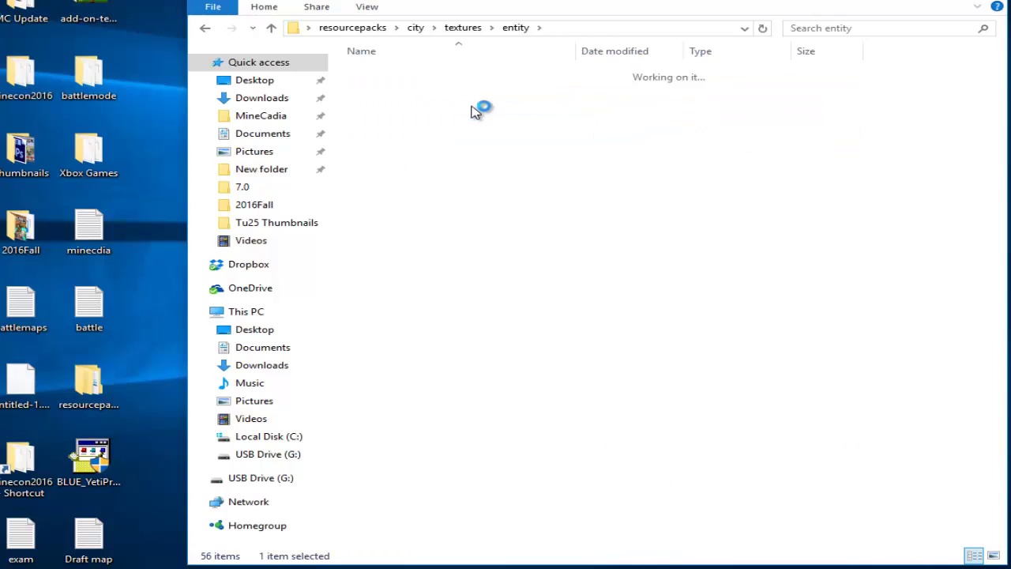
drag(420, 158, 626, 76)
click(625, 77)
click(447, 28)
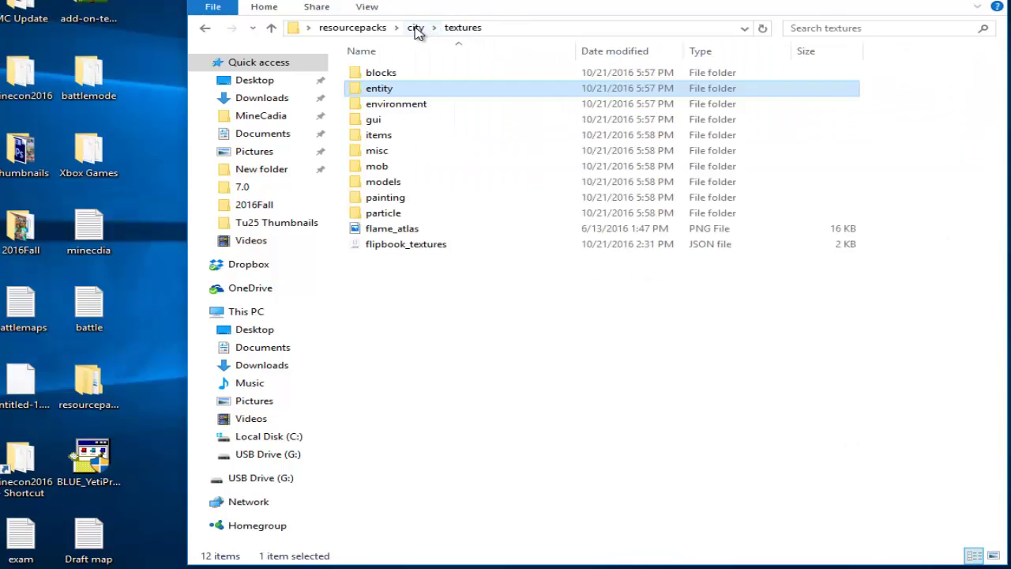
click(415, 27)
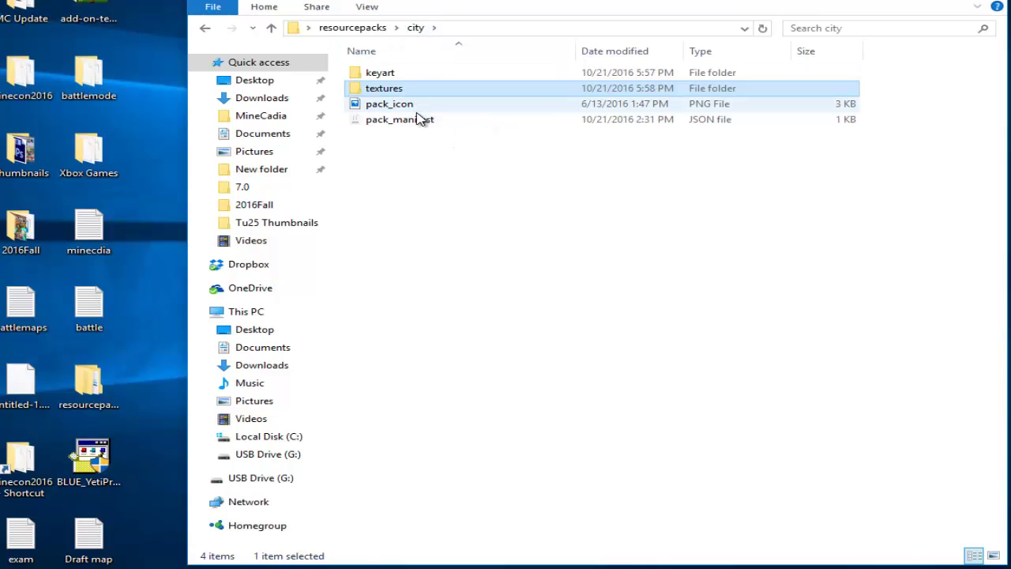
double_click(418, 125)
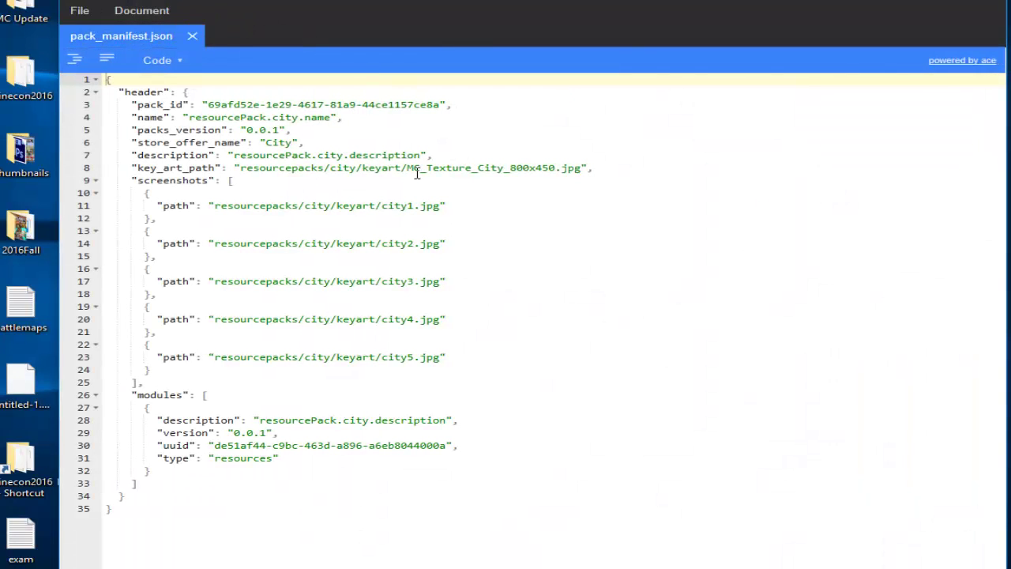
Step: Inspect the City manifest's header lines from pack_id through key_art_path and screenshots, then close the editor
drag(538, 177, 164, 103)
click(186, 104)
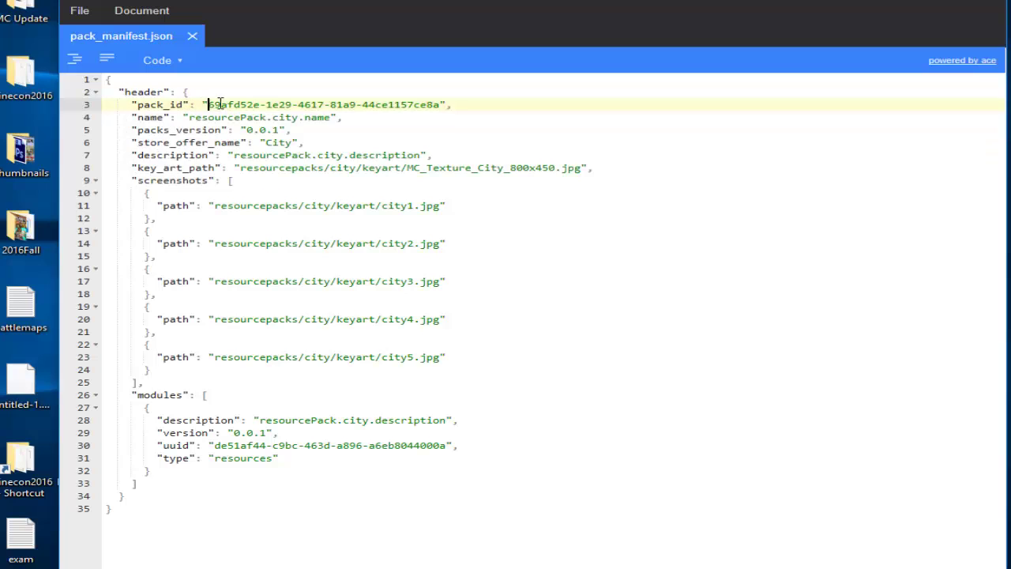
drag(235, 105, 478, 156)
click(466, 137)
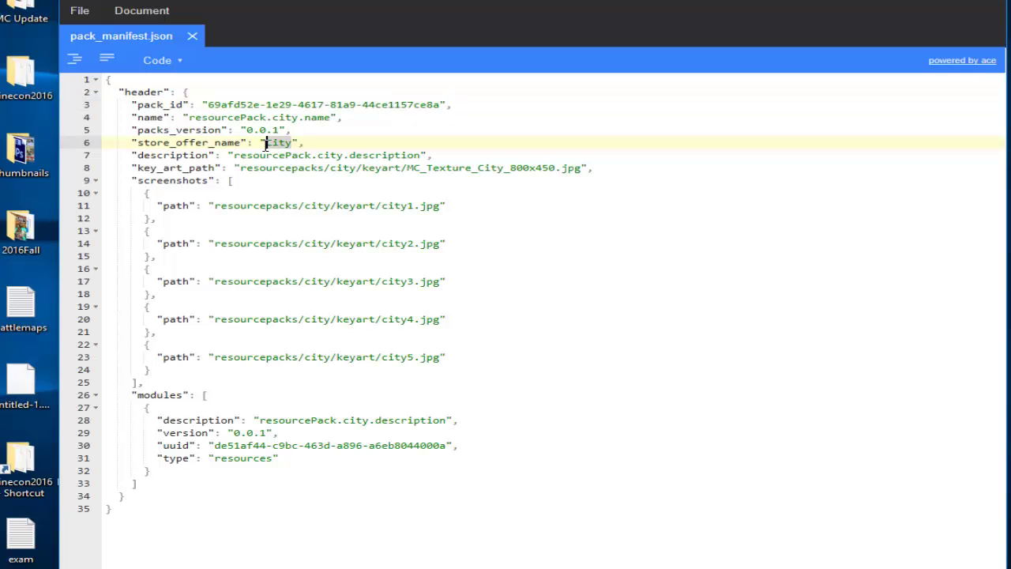
key(alt+F4)
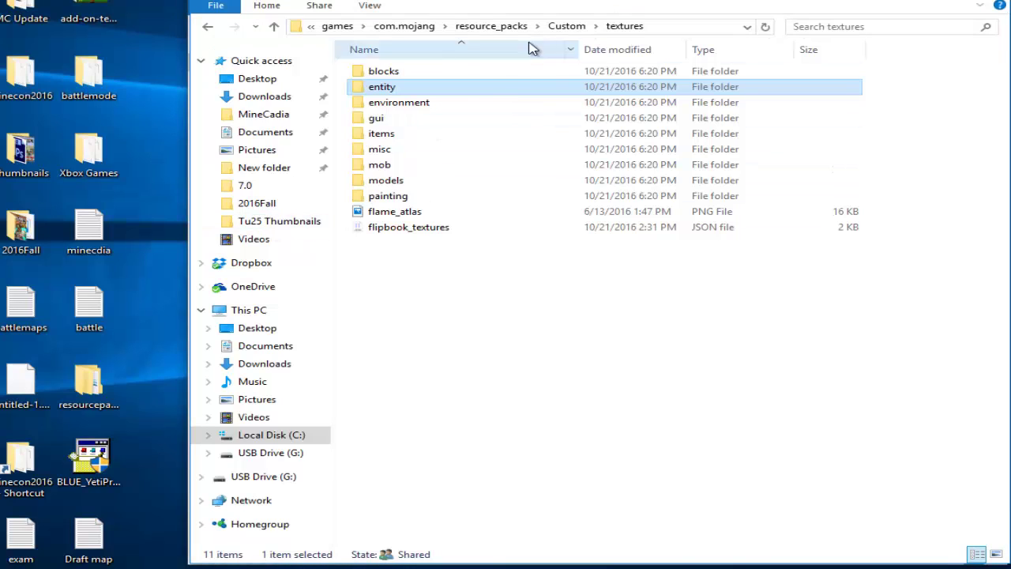
Step: Open the Custom pack's pack_manifest.json and check its name, version, pack_id and store_offer_name lines
click(567, 26)
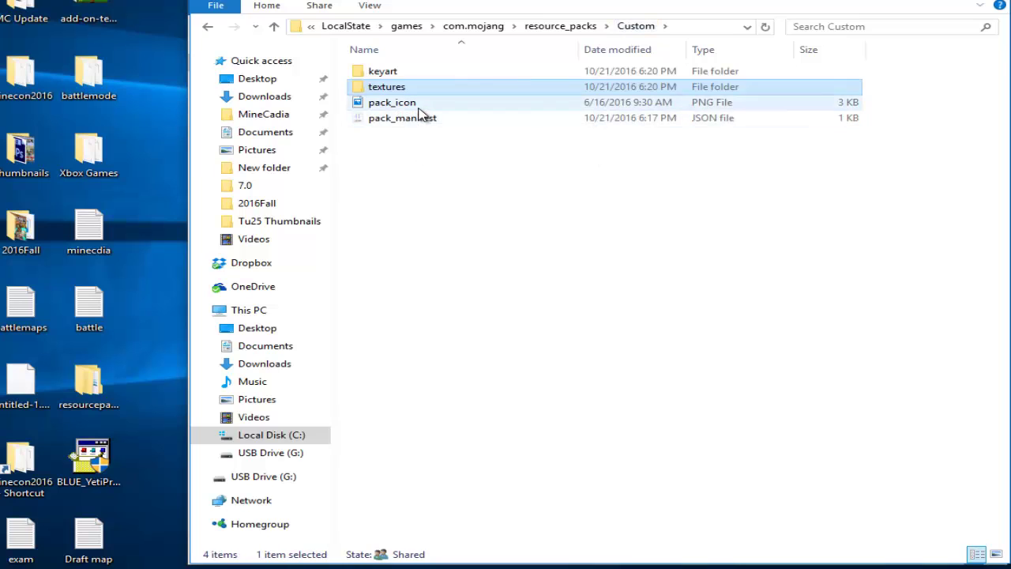
double_click(420, 117)
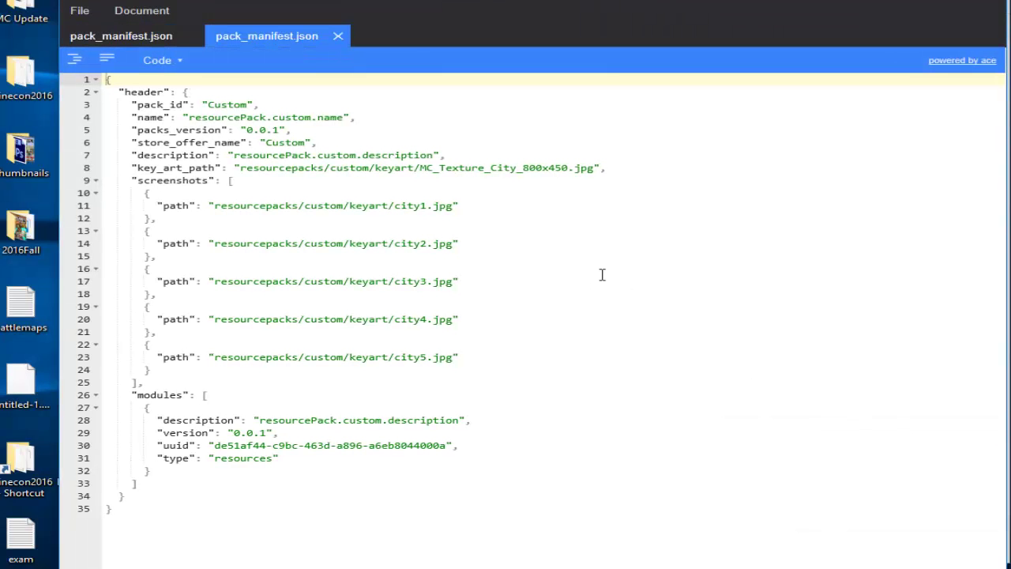
drag(190, 118, 332, 127)
click(324, 119)
click(234, 104)
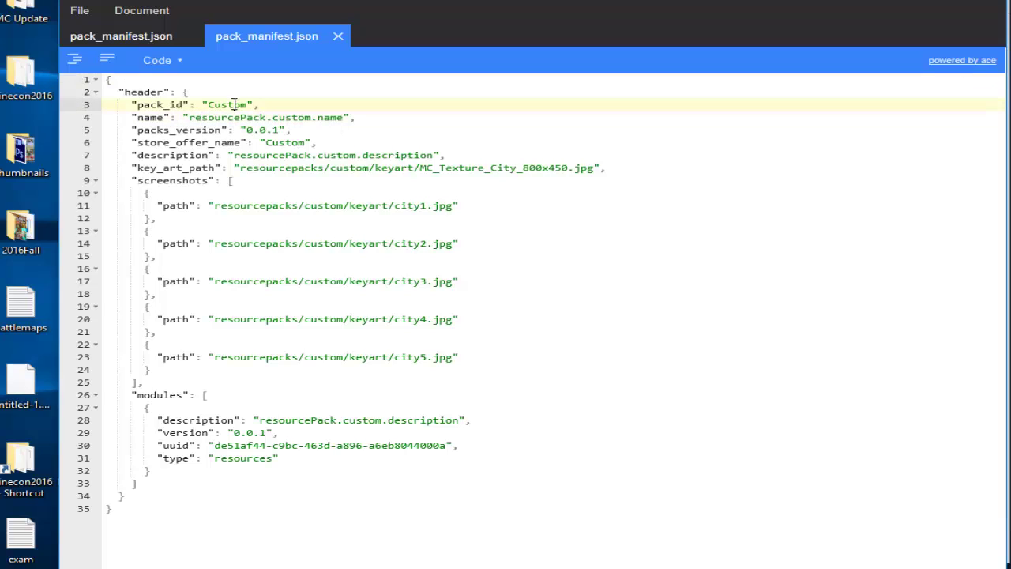
click(302, 143)
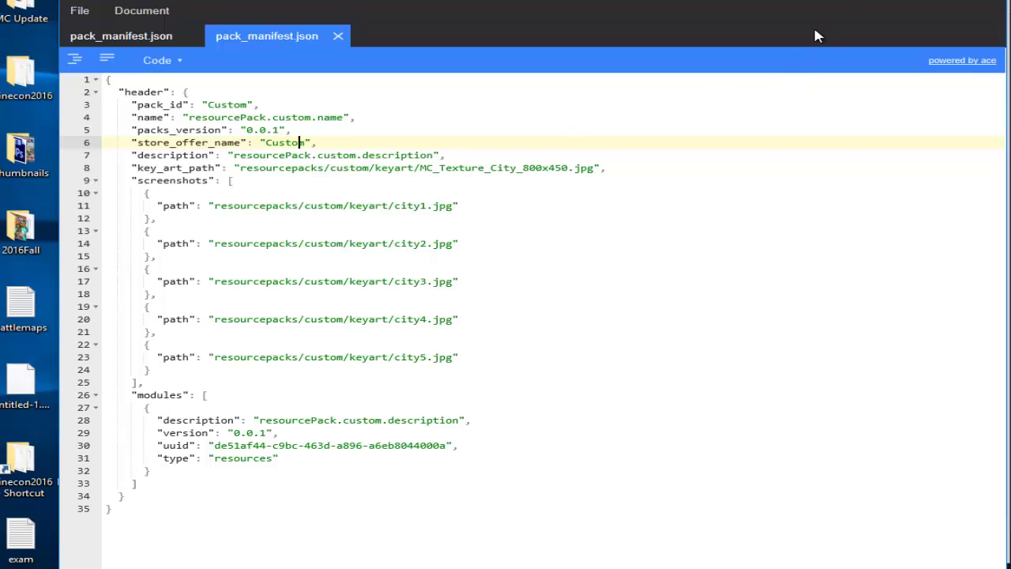
click(895, 2)
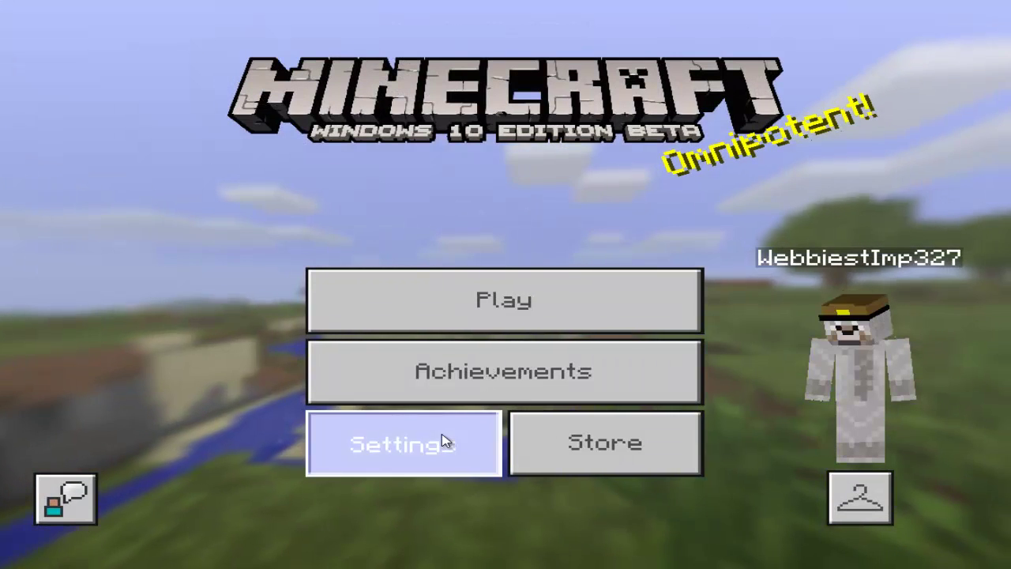
click(442, 440)
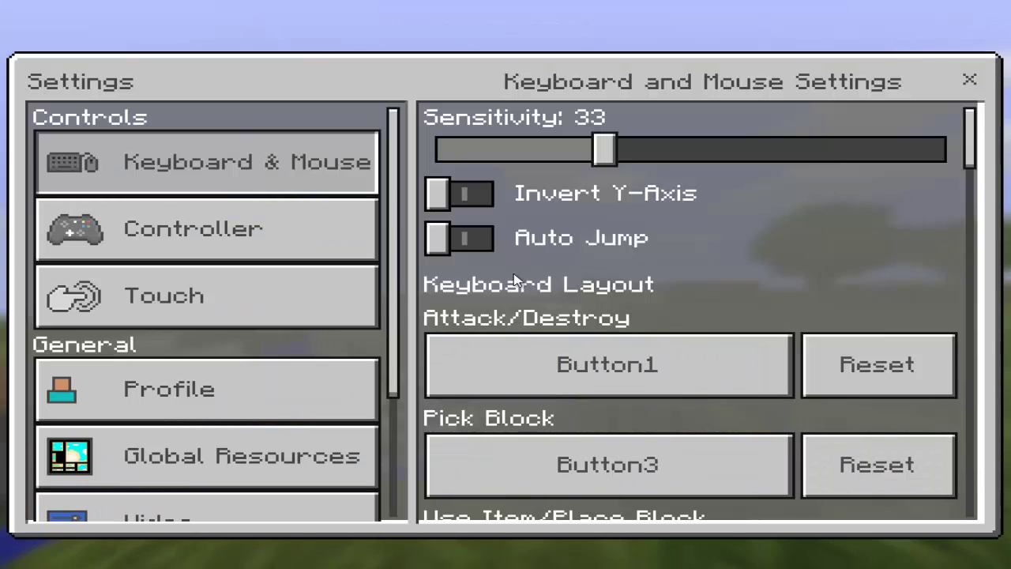
click(289, 458)
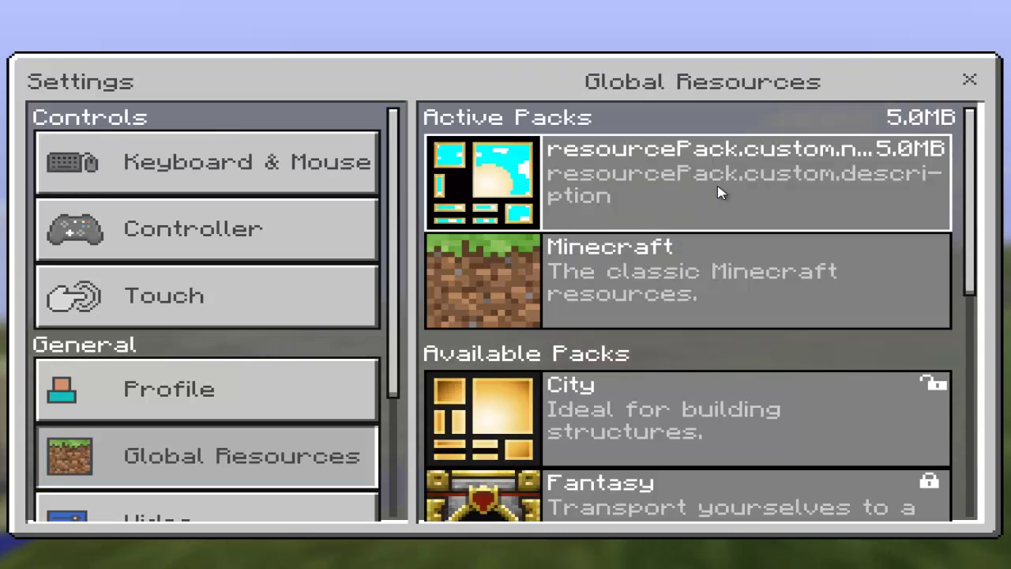
click(719, 192)
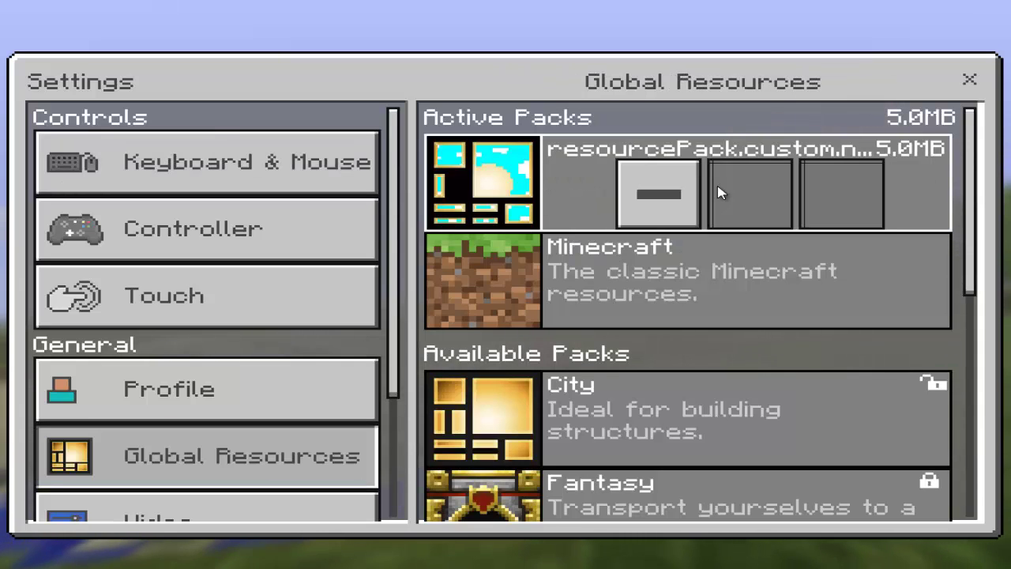
click(727, 165)
scroll(727, 169, down, 5)
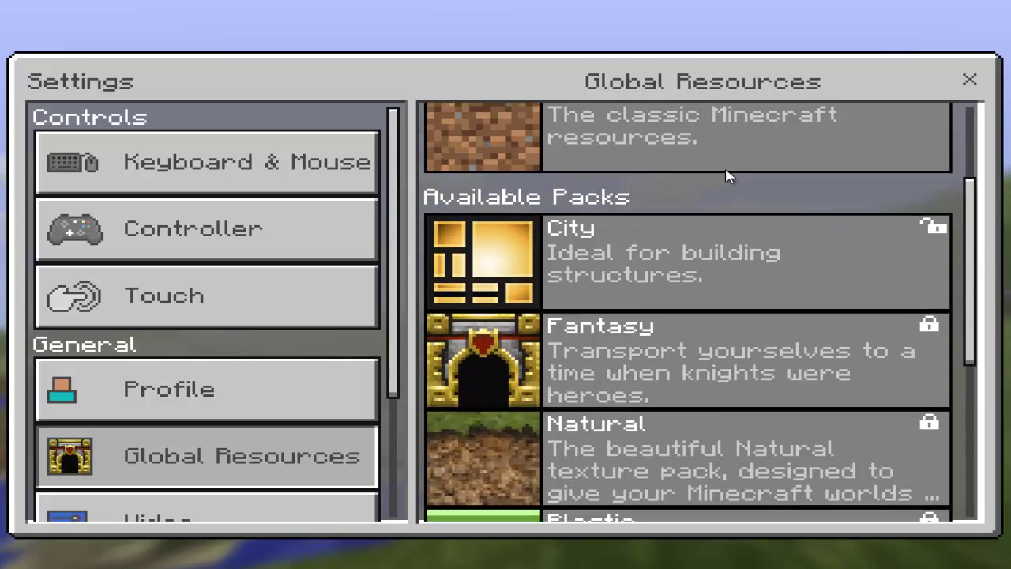
scroll(727, 183, down, 2)
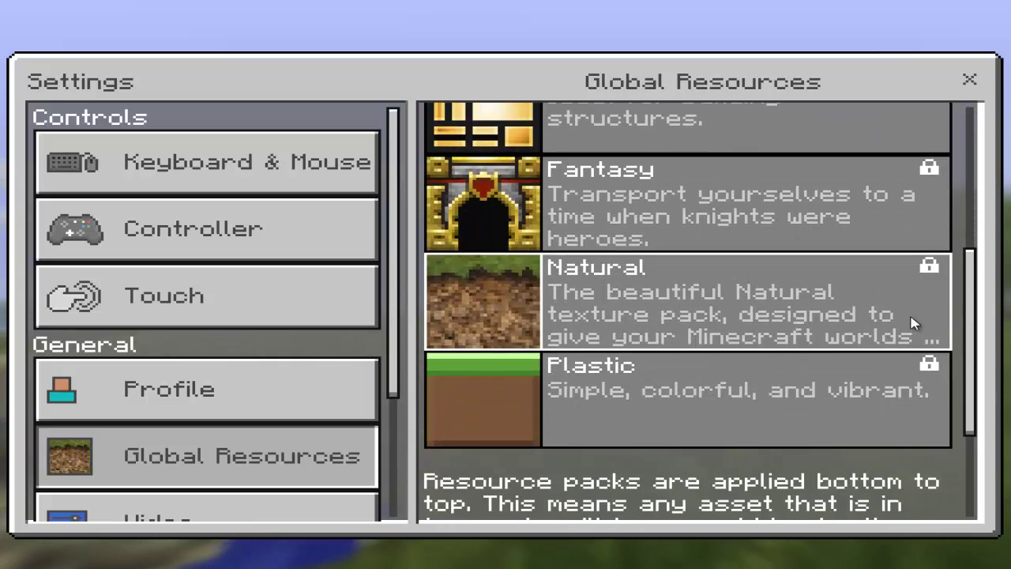
scroll(982, 349, down, 3)
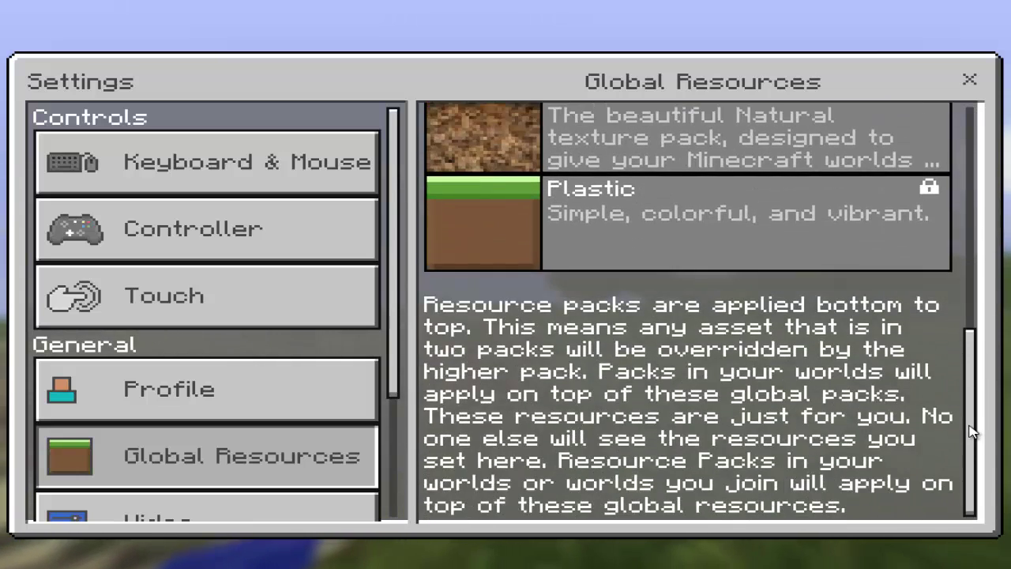
scroll(959, 275, up, 5)
scroll(958, 274, up, 3)
click(969, 80)
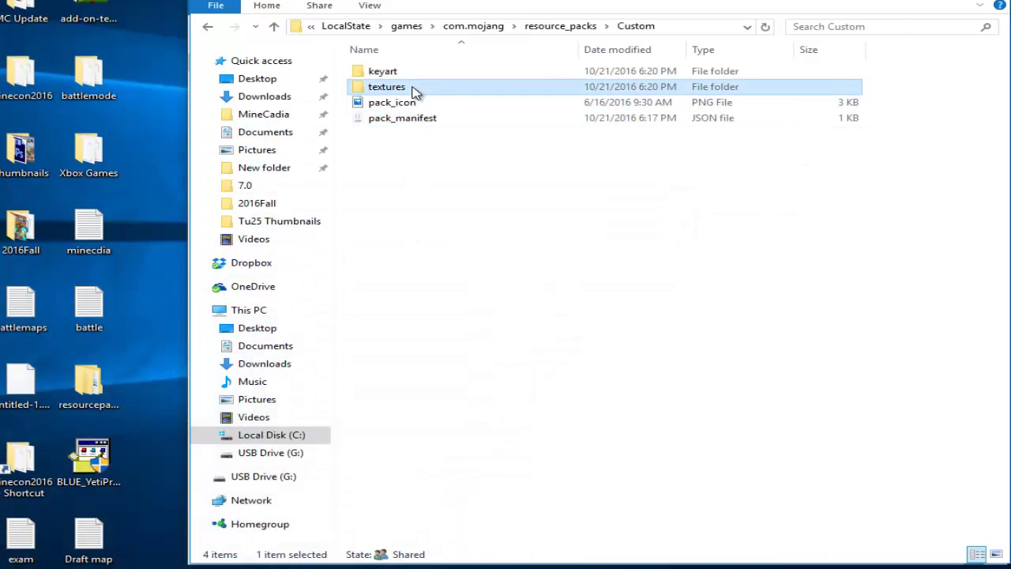
Step: Open the textures folder inside the Custom pack
double_click(490, 84)
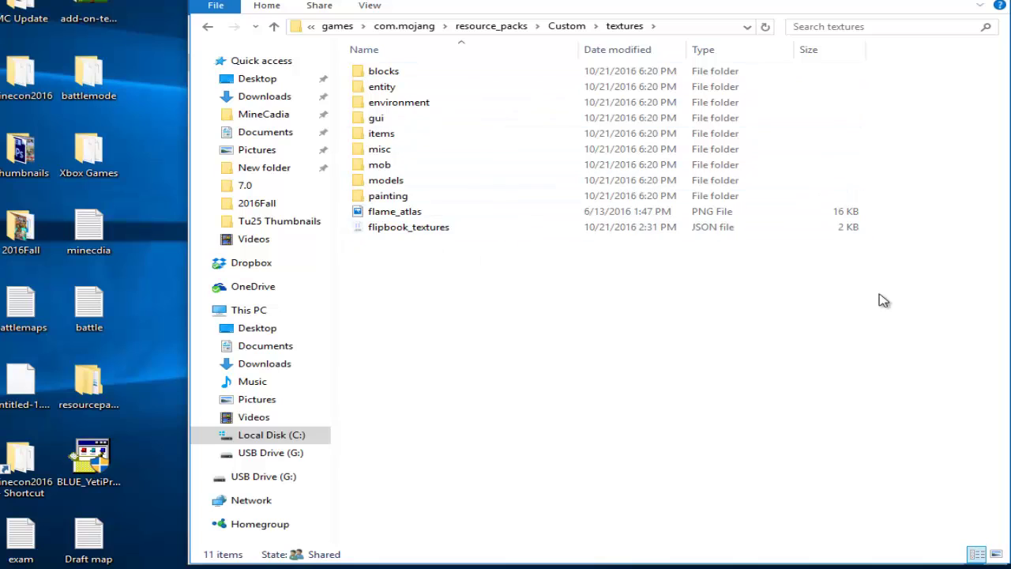